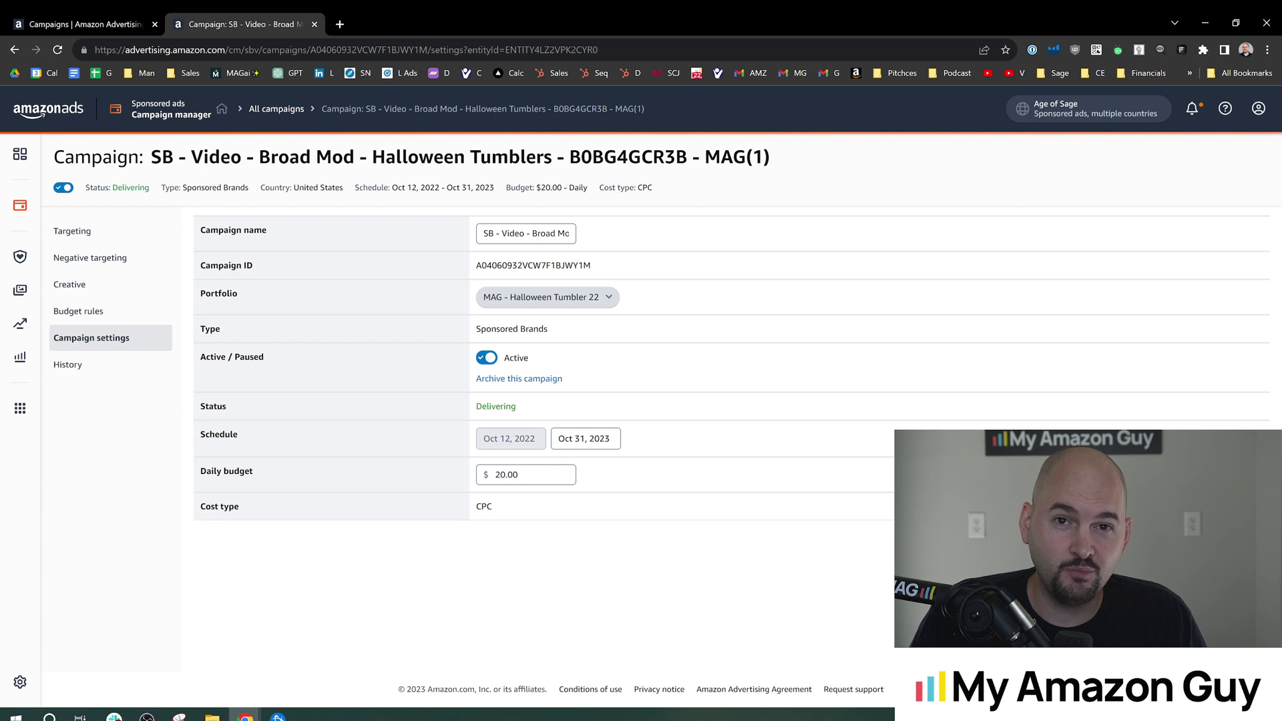
- Check the Oct 31, 2023 end date calendar, then preview the Halloween Tumblers video ad creative
click(583, 439)
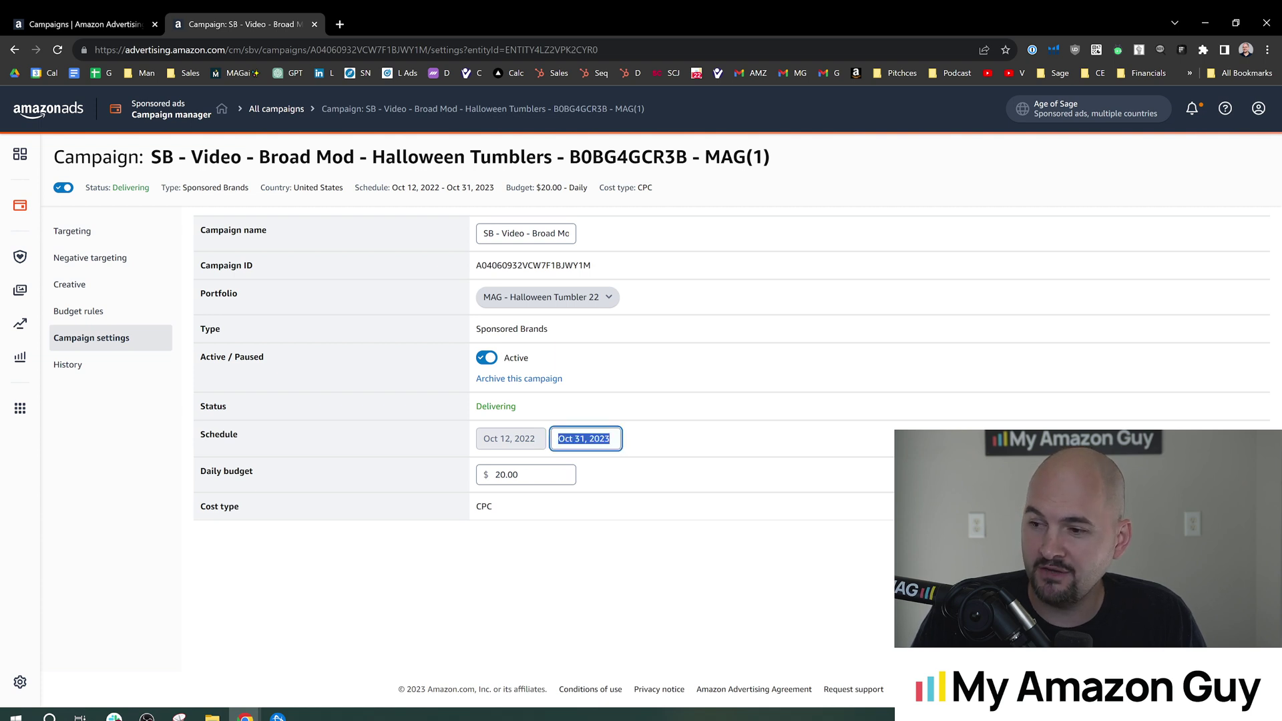
click(707, 411)
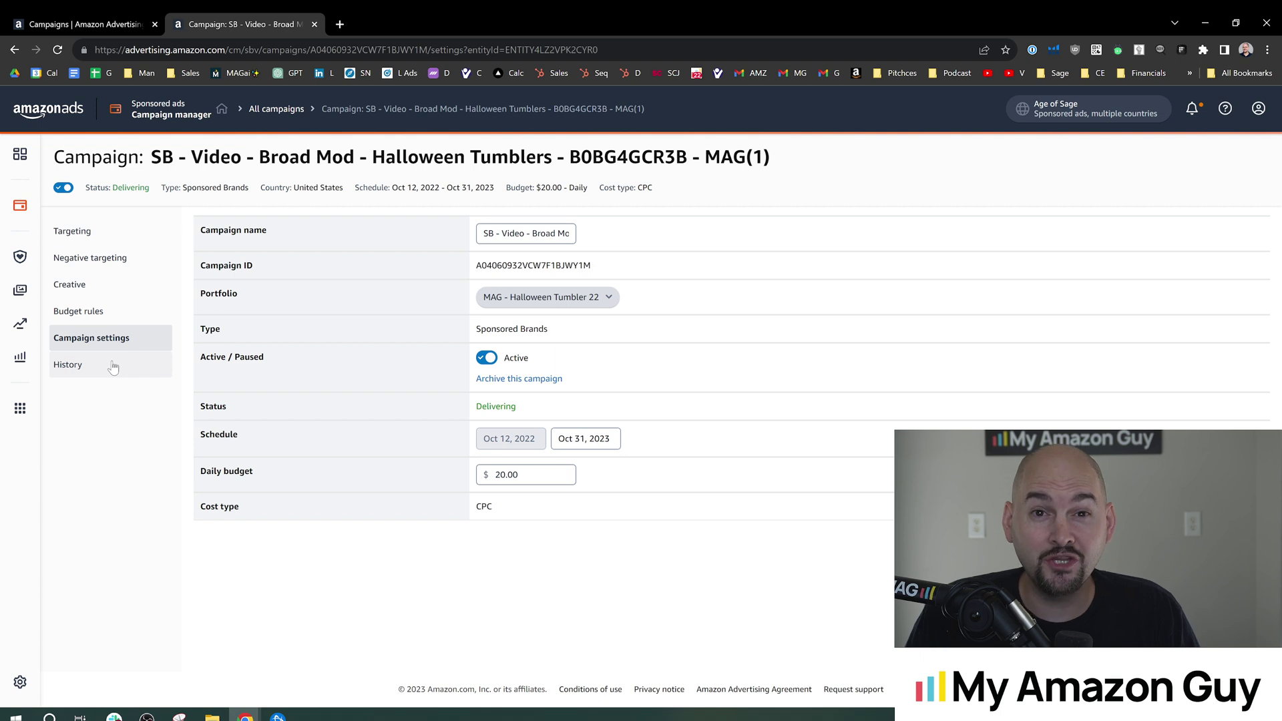
click(114, 287)
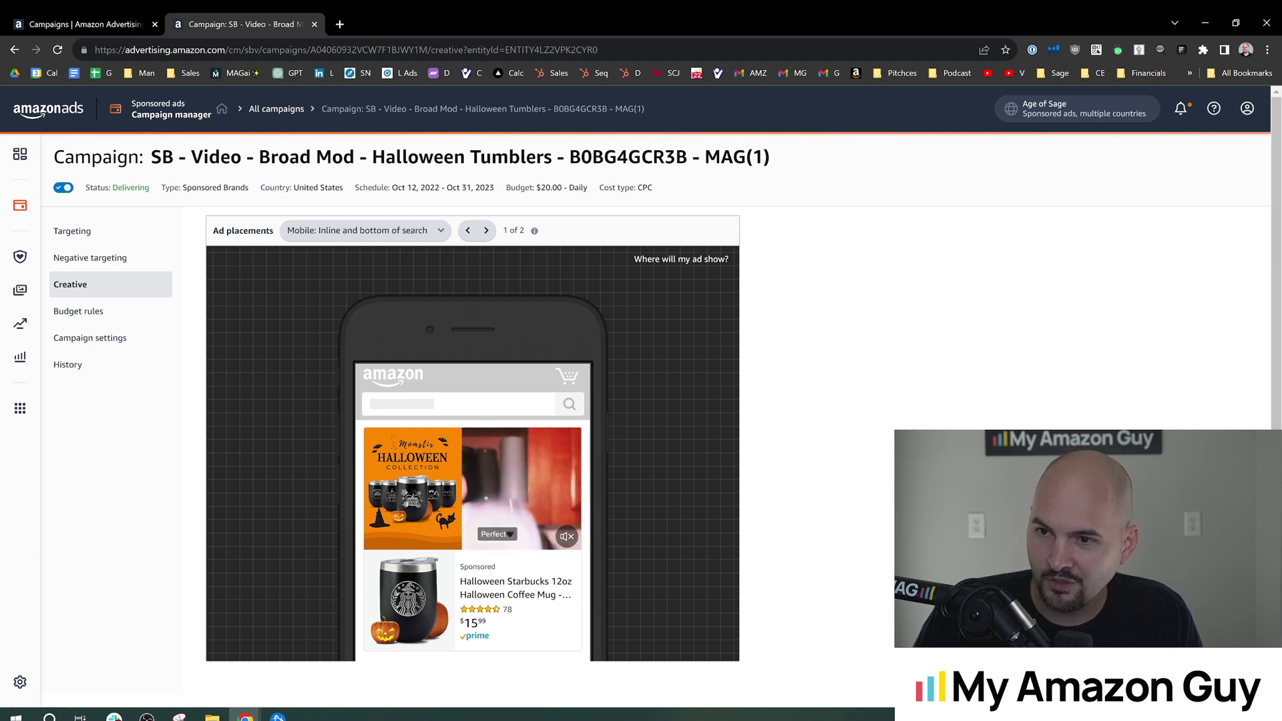
- Revisit the campaign's end date picker, then start a new campaign from All campaigns
click(90, 337)
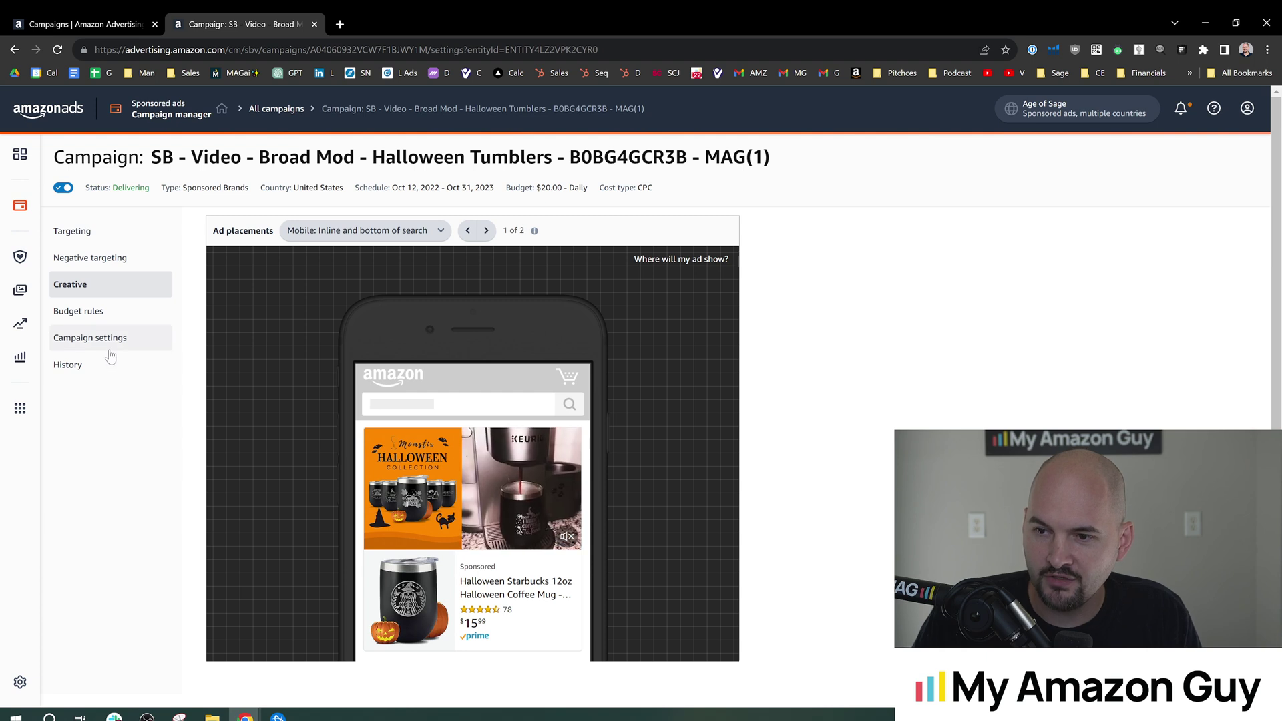
click(593, 439)
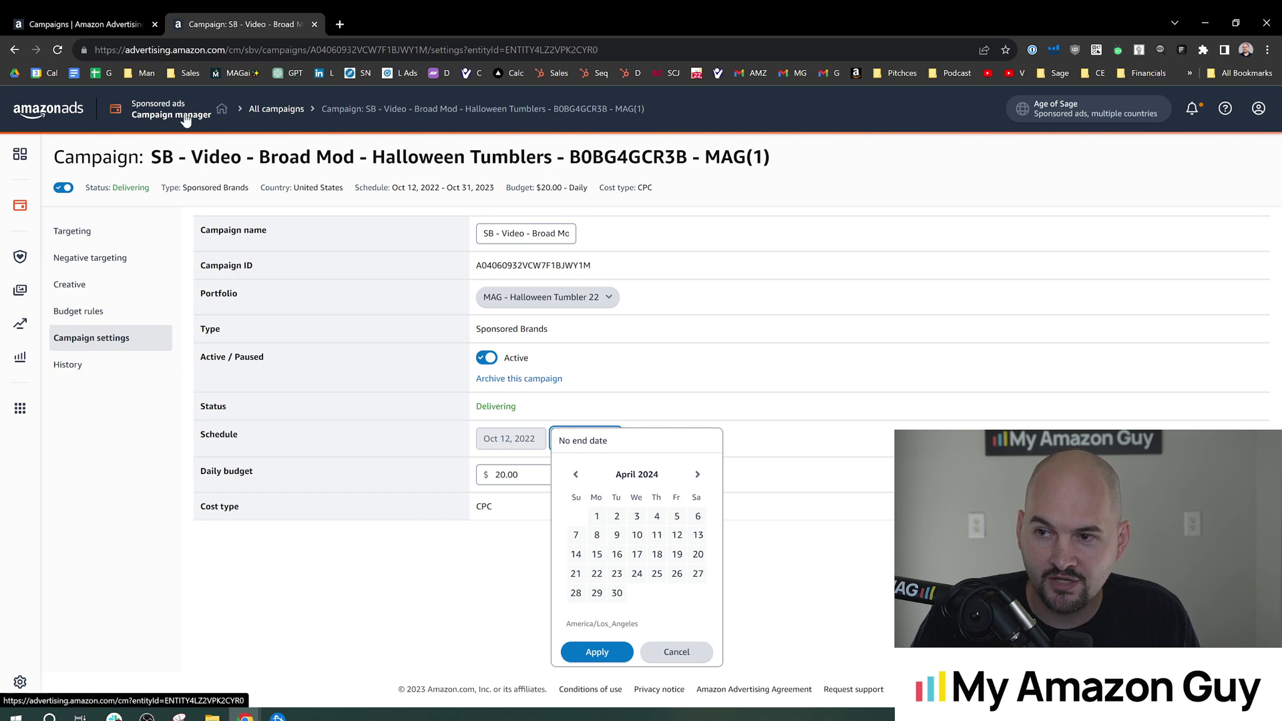
click(281, 109)
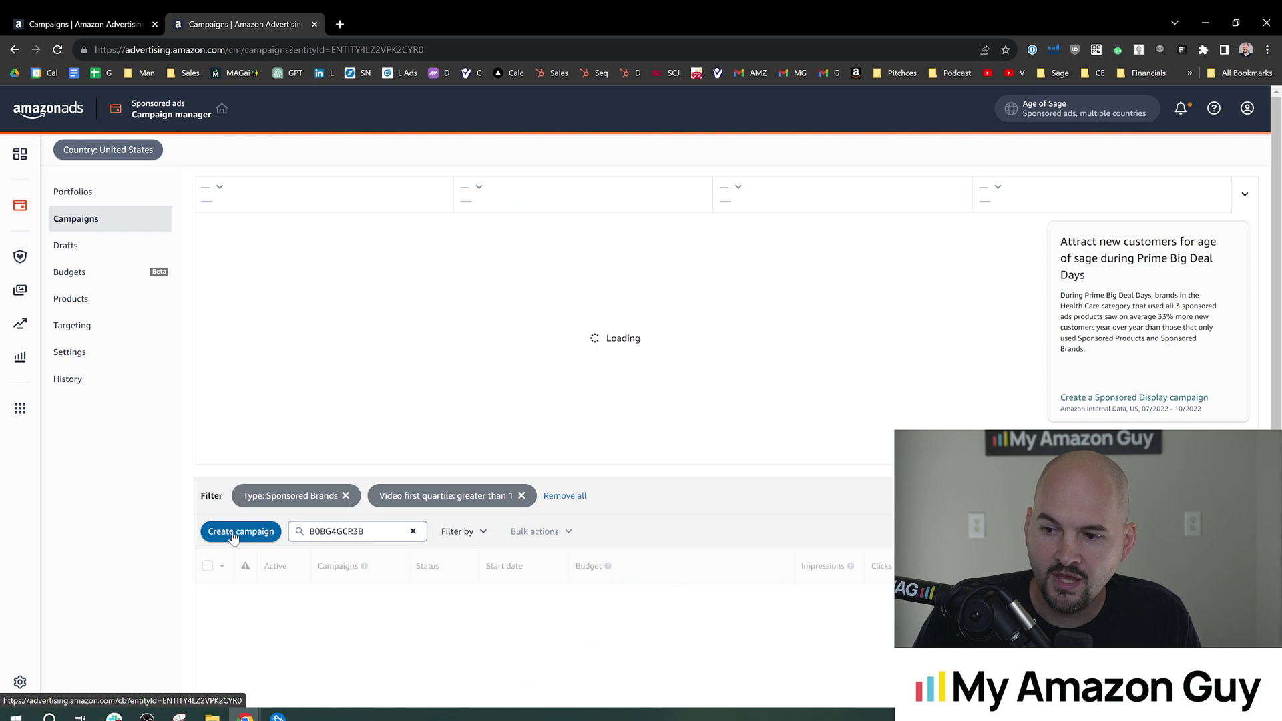
click(234, 534)
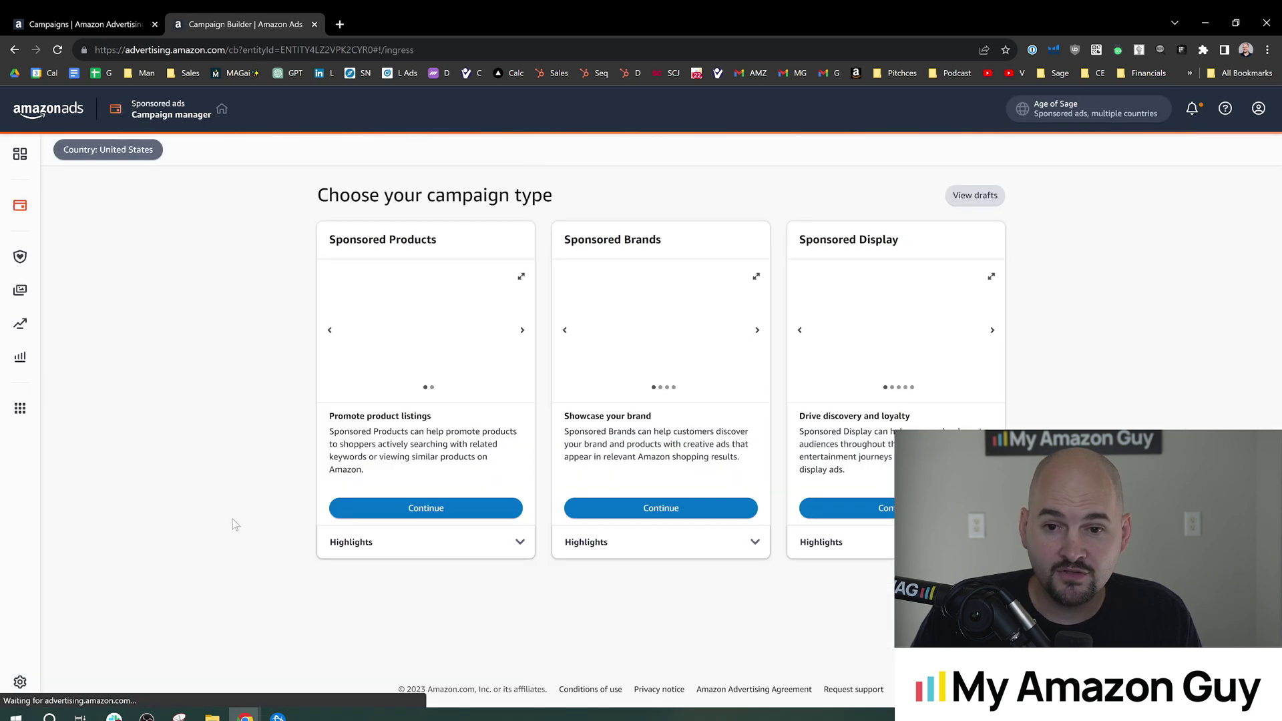
- Begin a Sponsored Brands campaign and bring up its Settings: start Oct 3, 2023, no end date
click(655, 508)
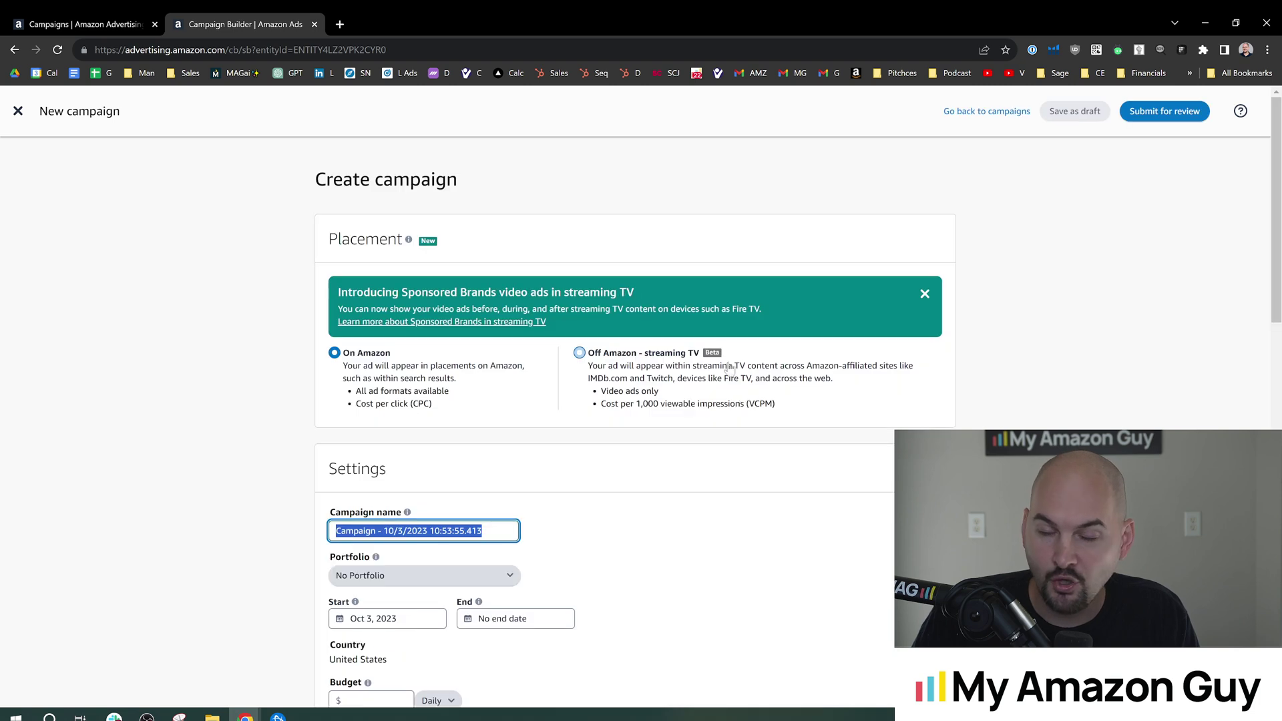
scroll(620, 407, down, 1)
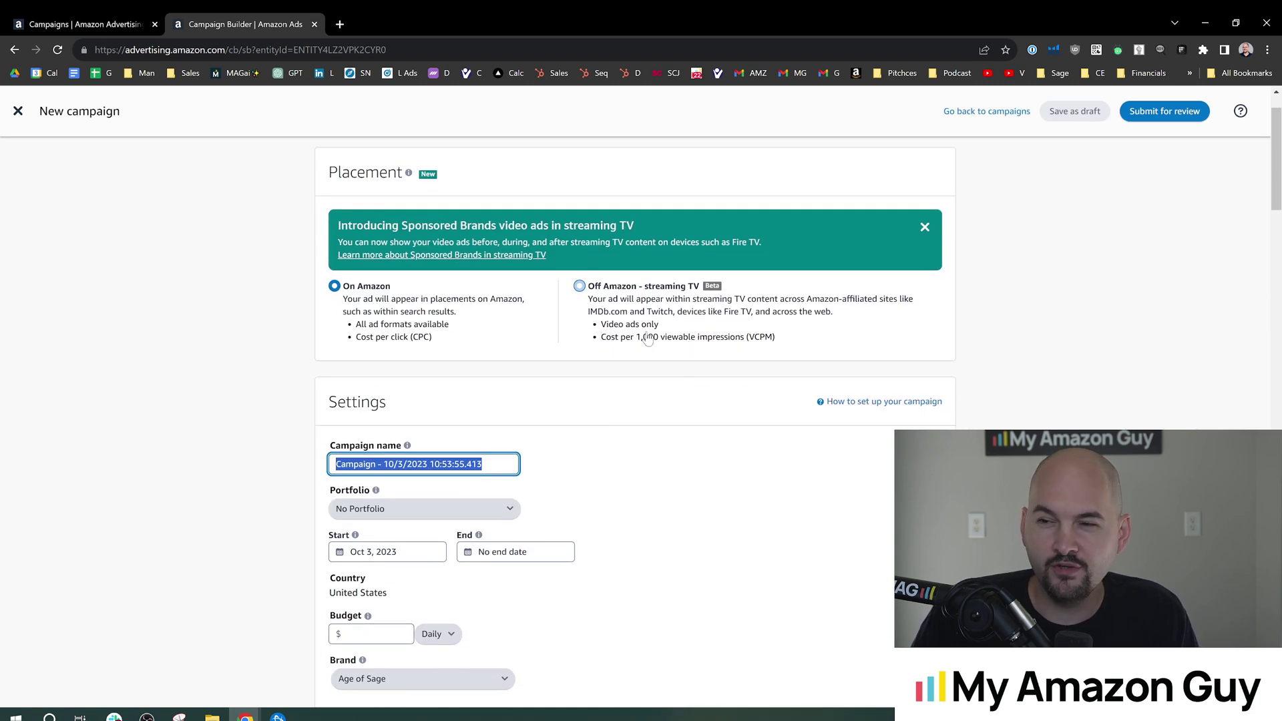
scroll(648, 339, down, 2)
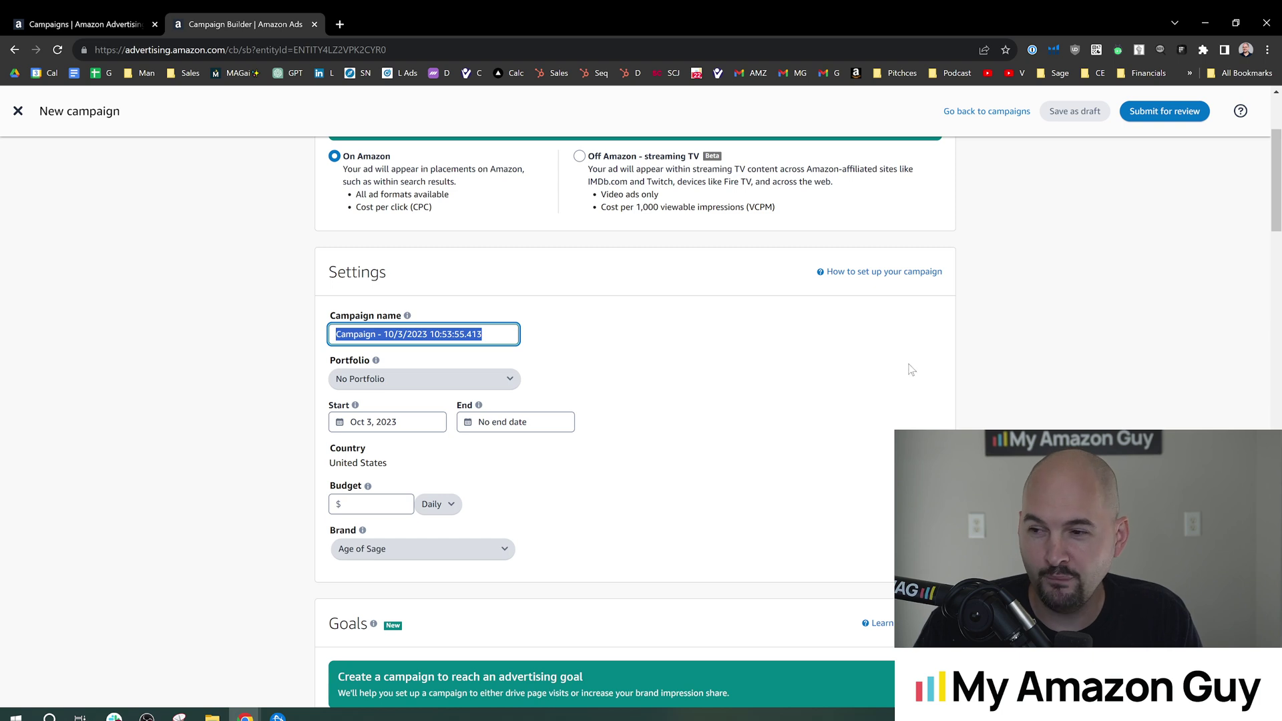
click(761, 363)
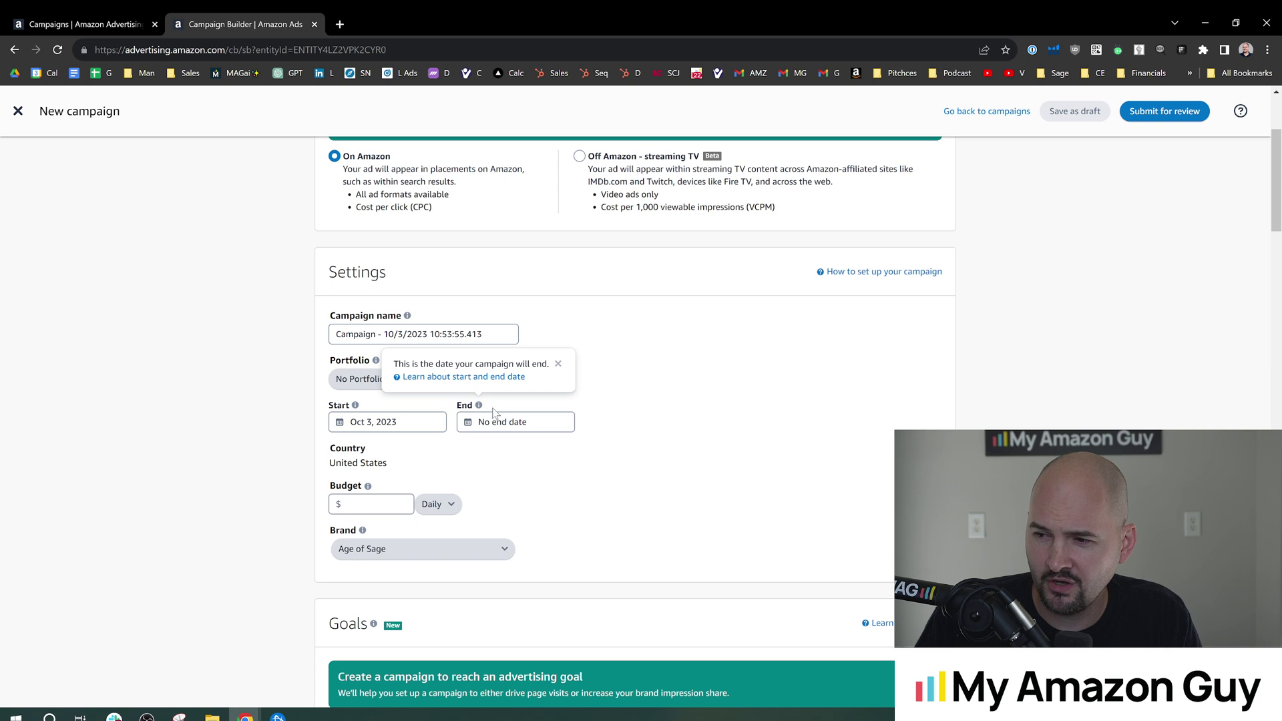
- Pick April 10, 2024 as the Sponsored Brands campaign's end date in the calendar
click(509, 426)
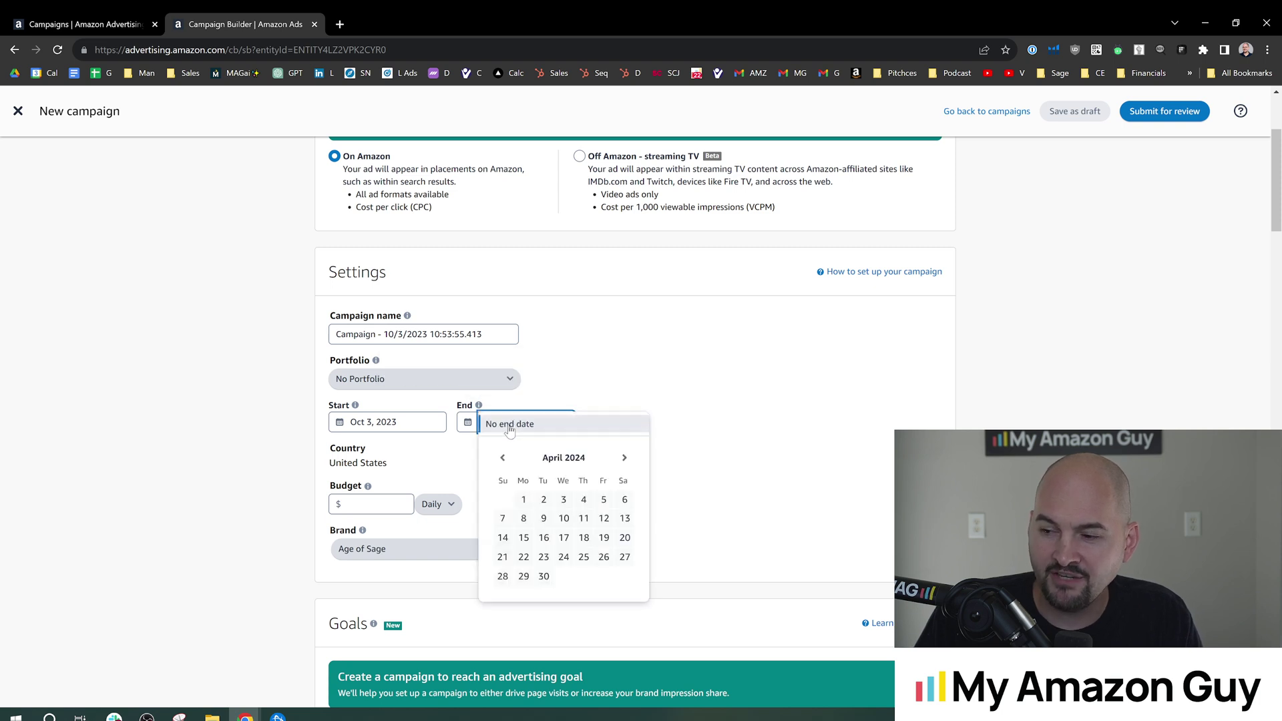
click(615, 392)
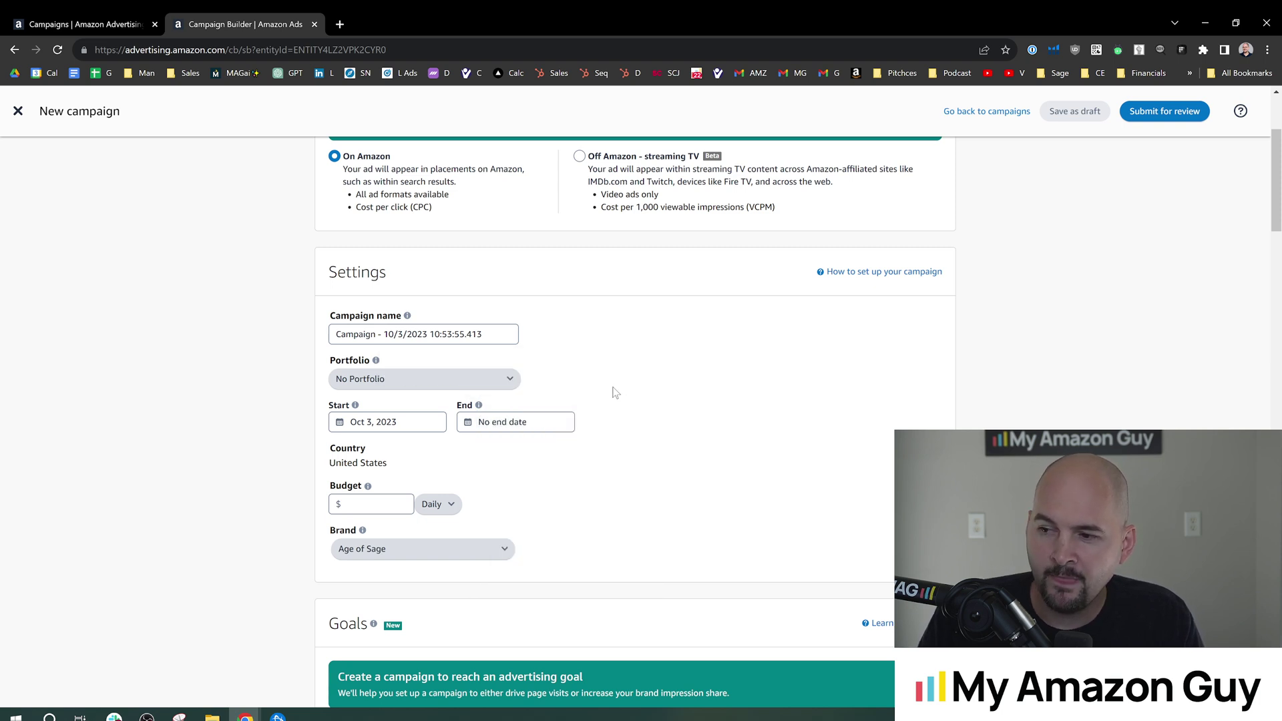
click(514, 423)
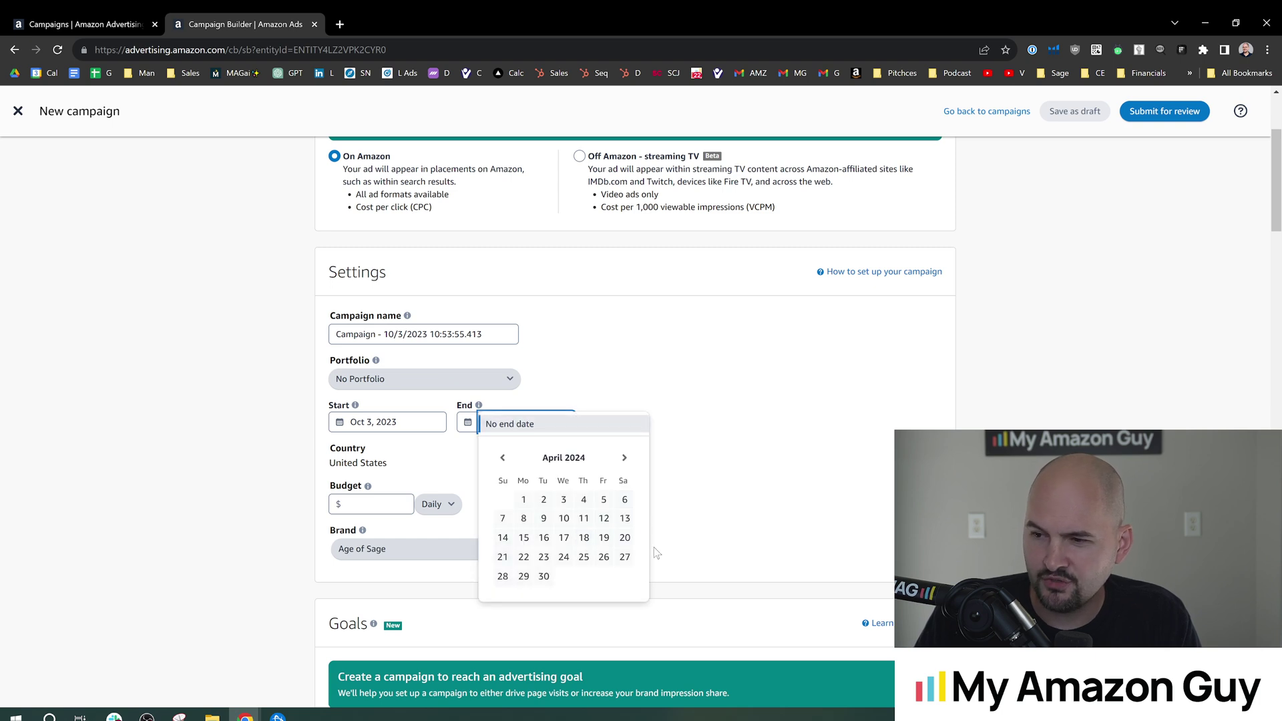
click(697, 408)
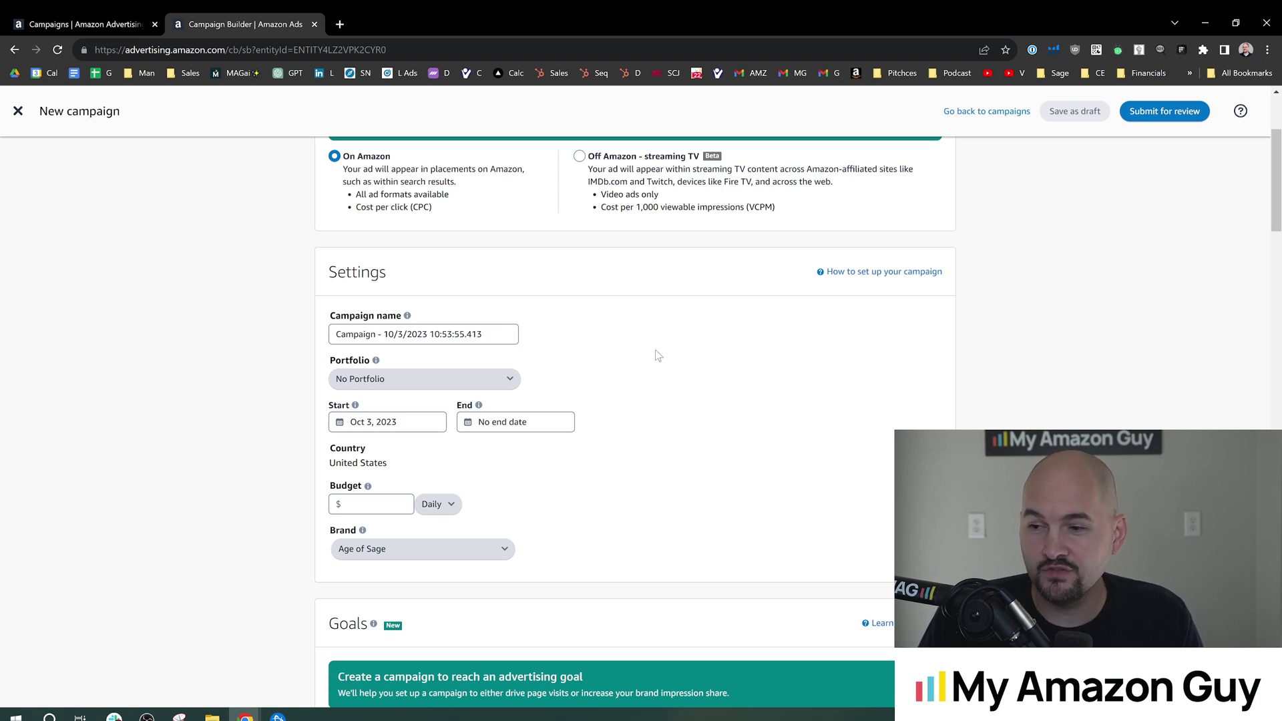
click(524, 424)
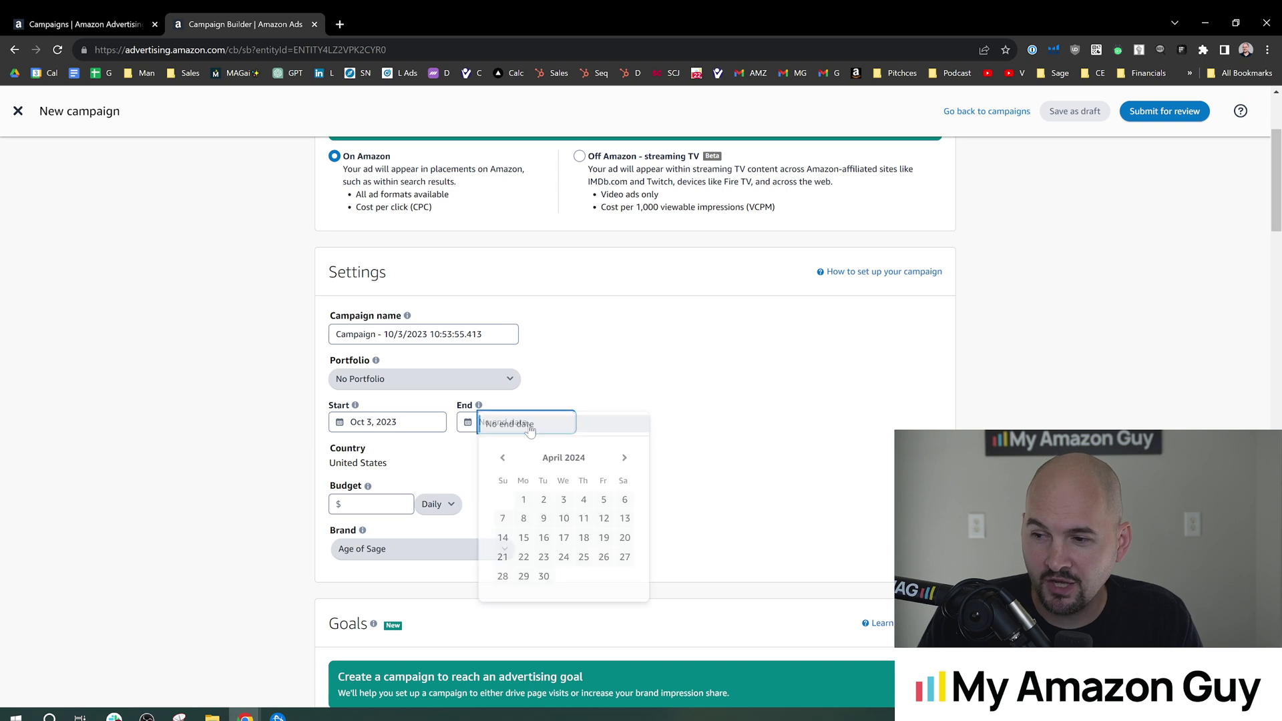
click(564, 520)
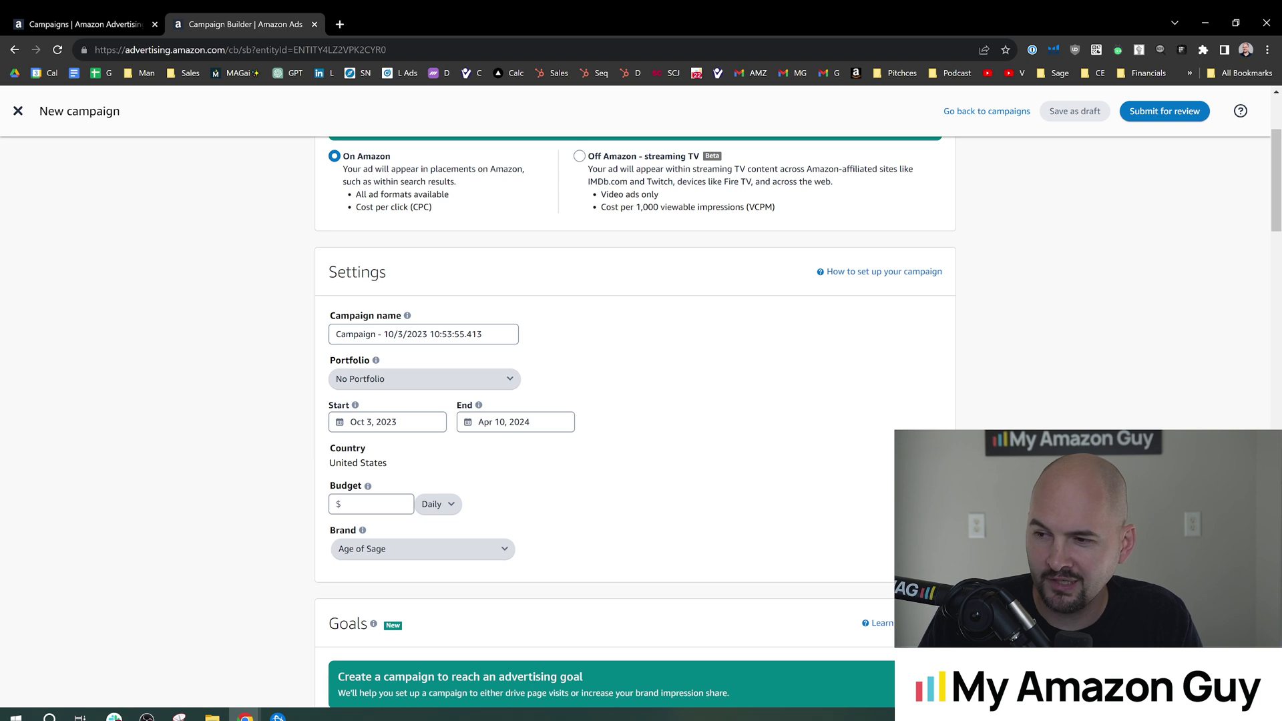
click(544, 422)
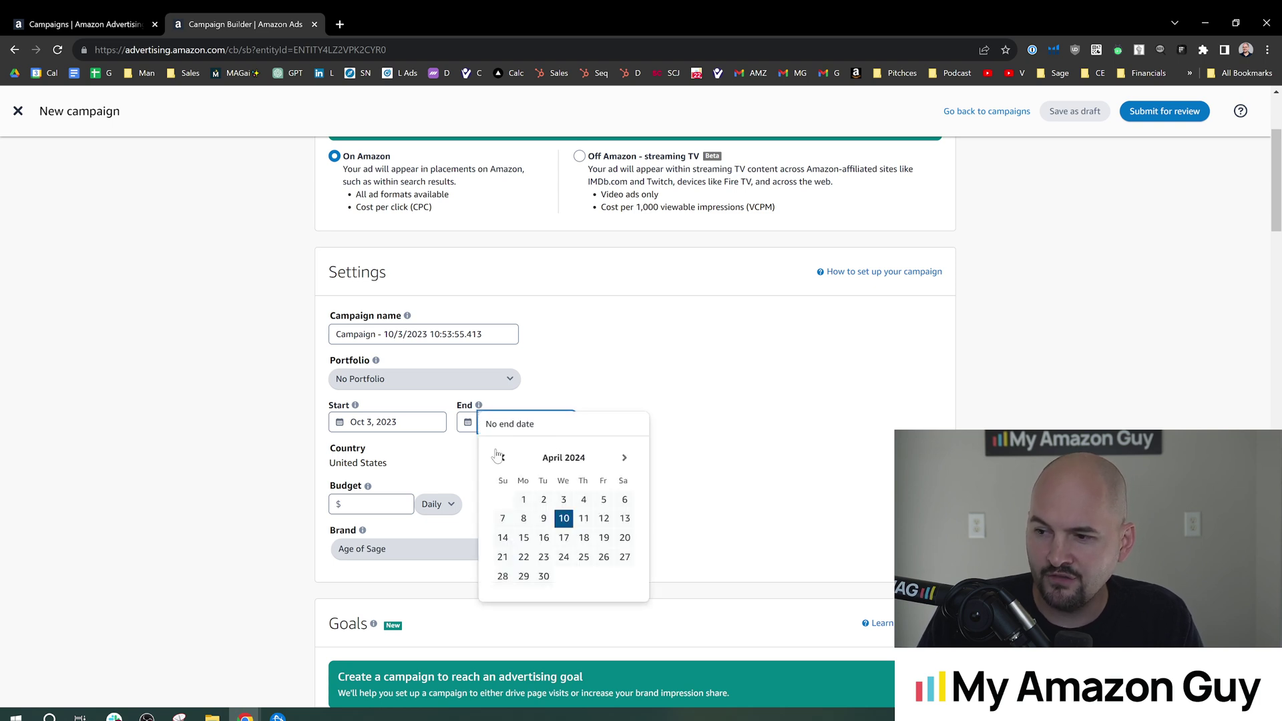
click(615, 378)
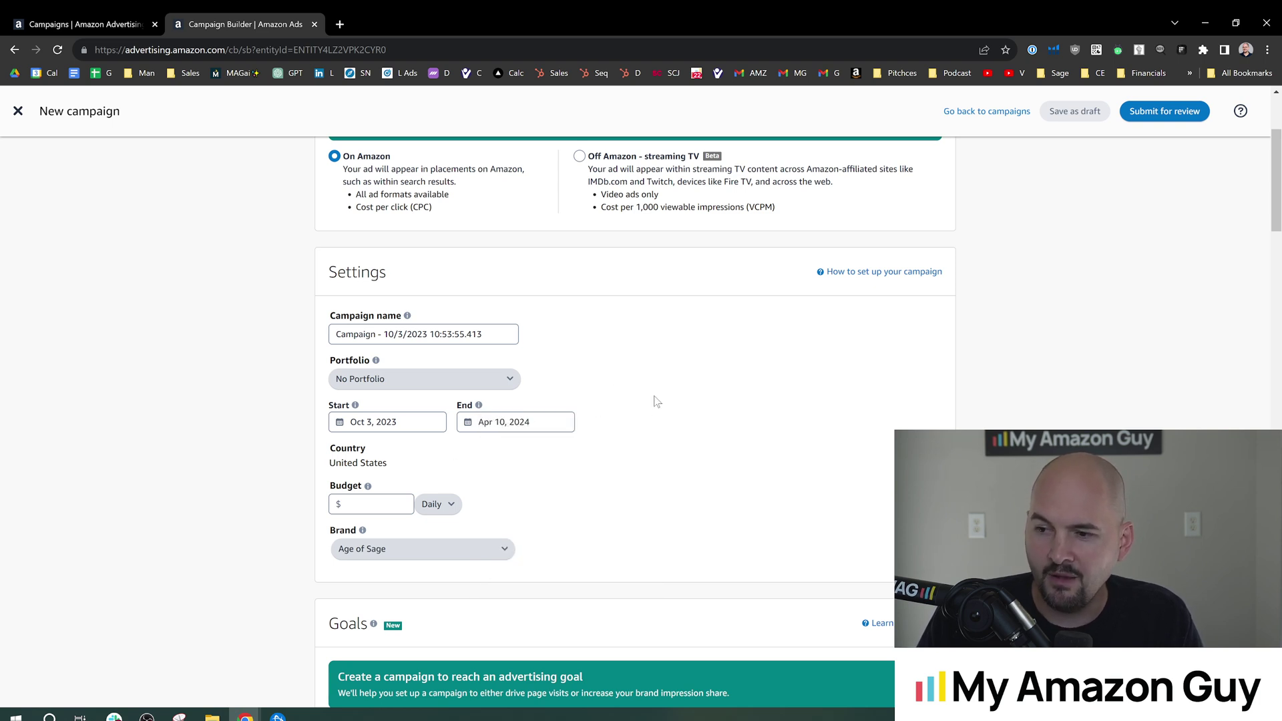
click(368, 486)
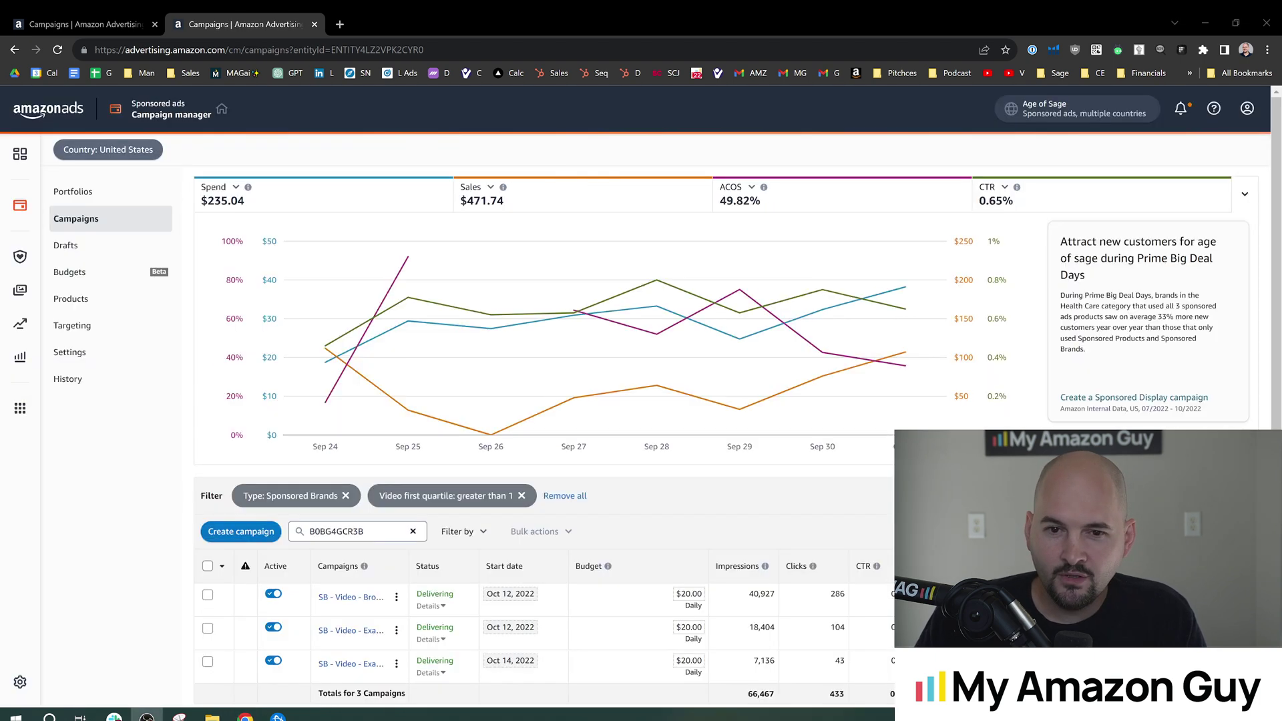
key(alt+Tab)
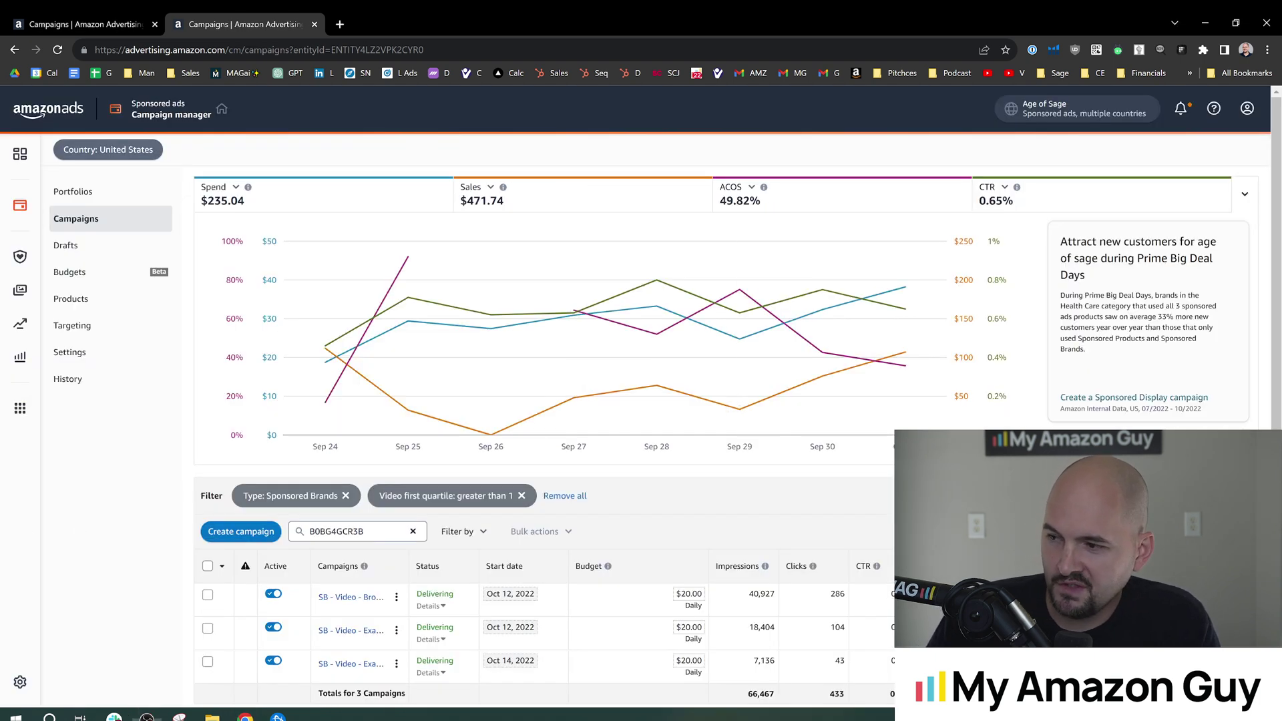
scroll(651, 483, down, 1)
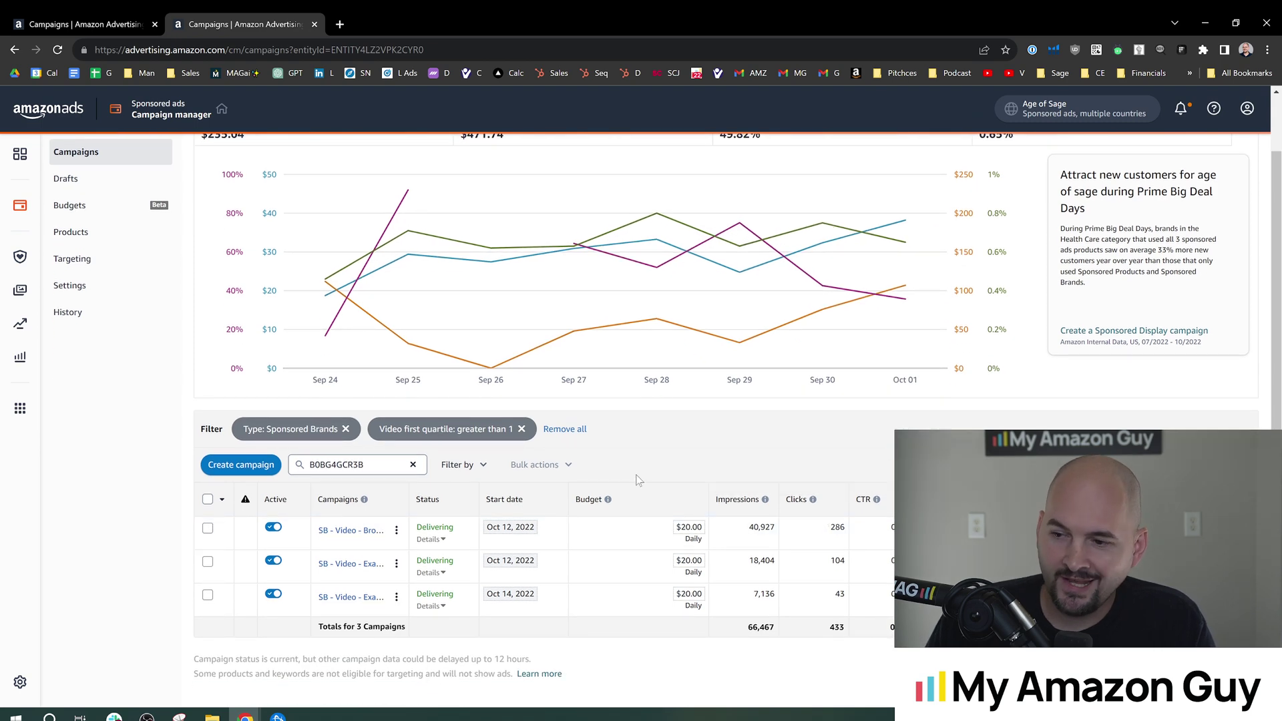
scroll(648, 478, down, 1)
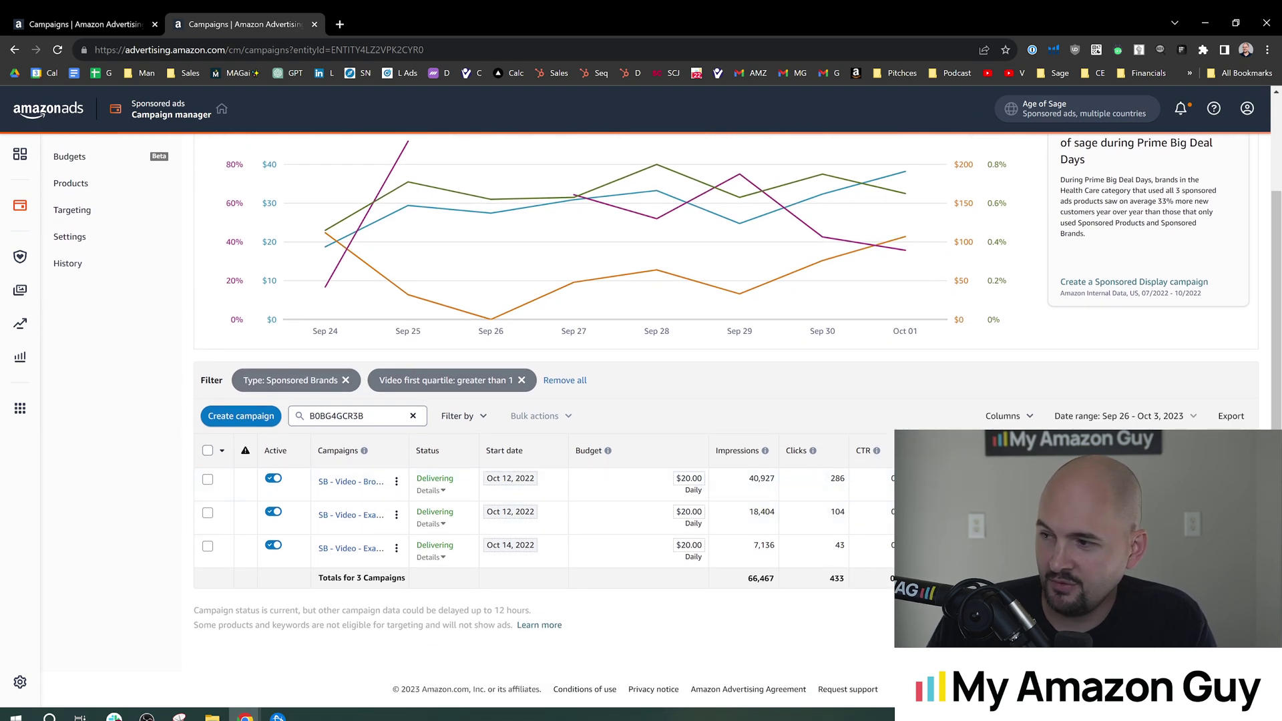
scroll(409, 469, up, 2)
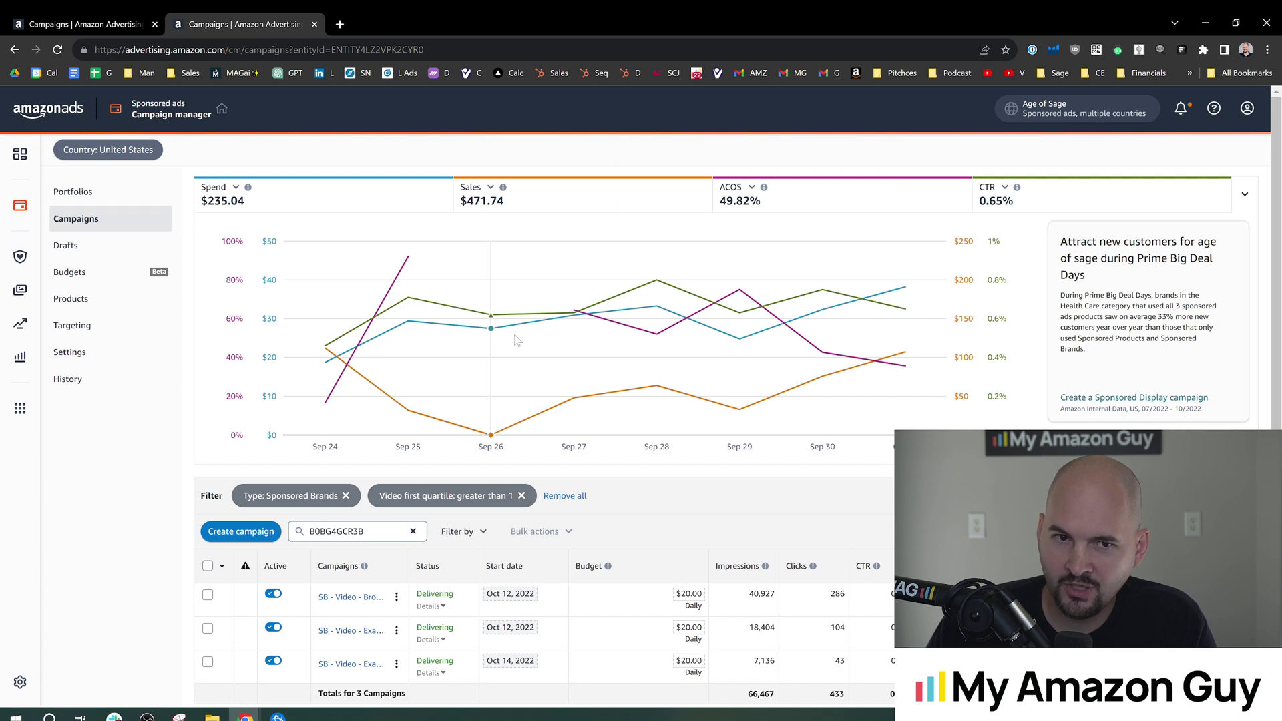
scroll(491, 374, down, 2)
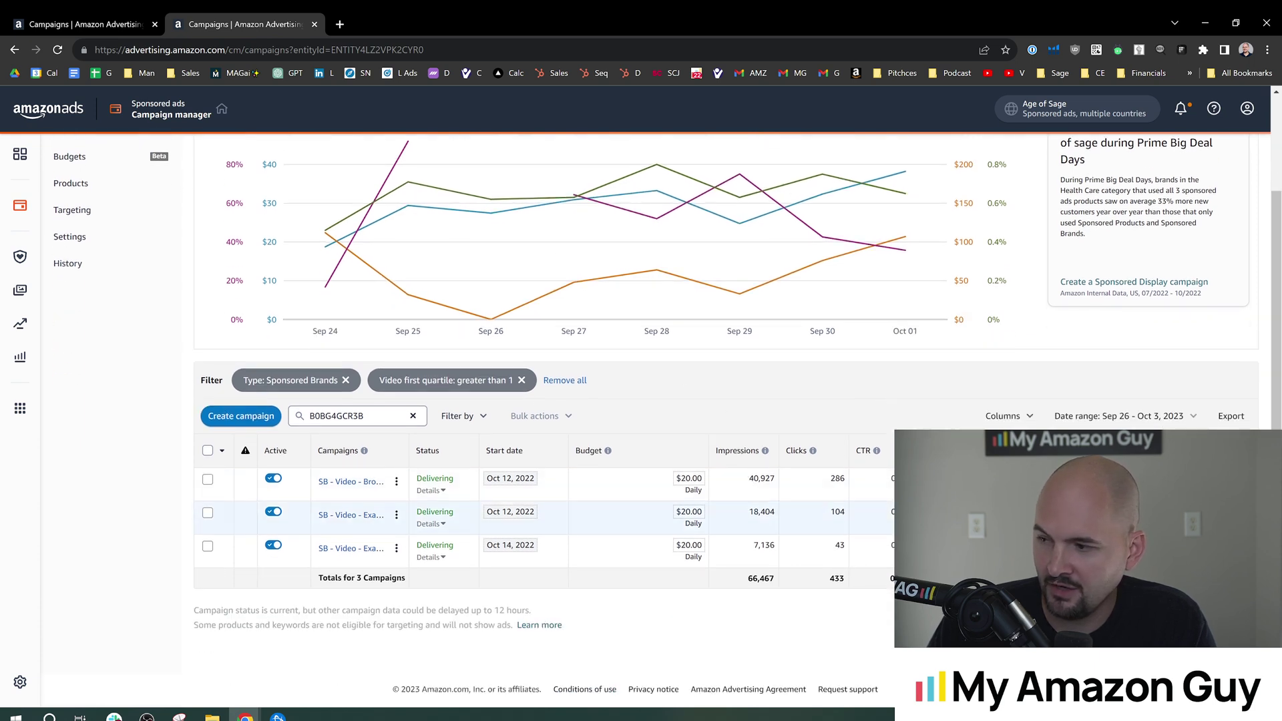
click(1024, 422)
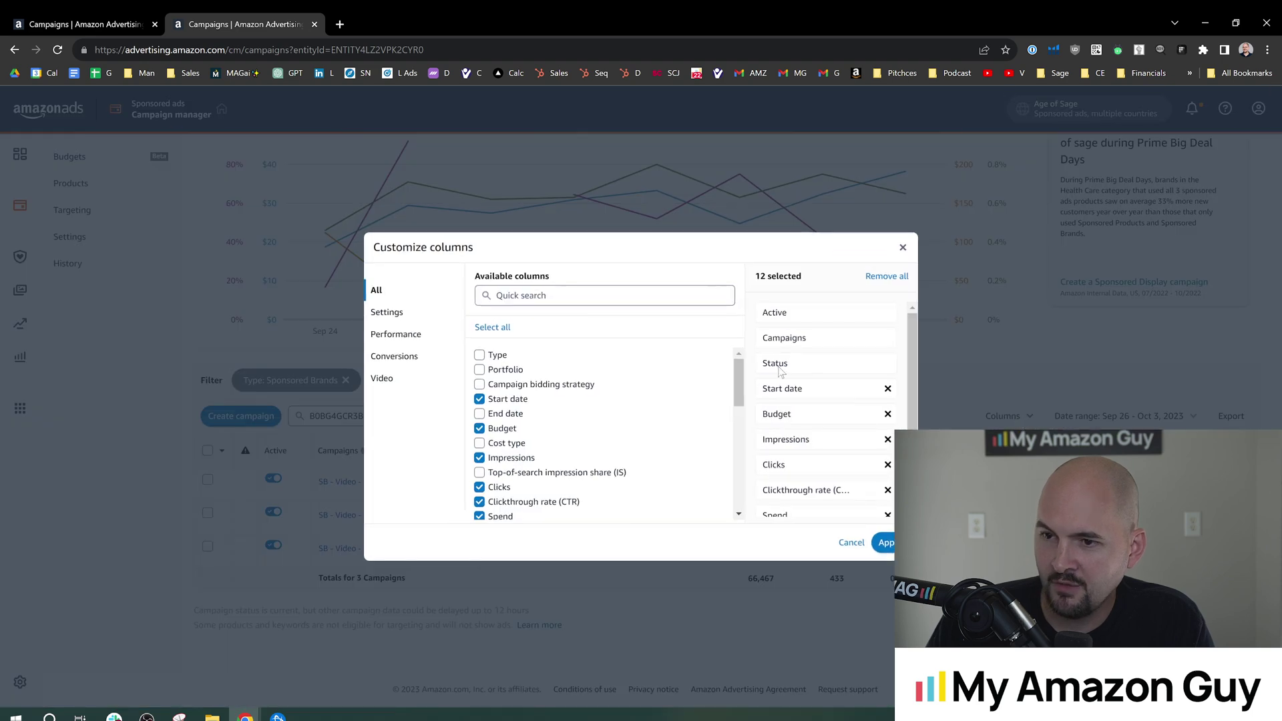
click(497, 417)
click(883, 542)
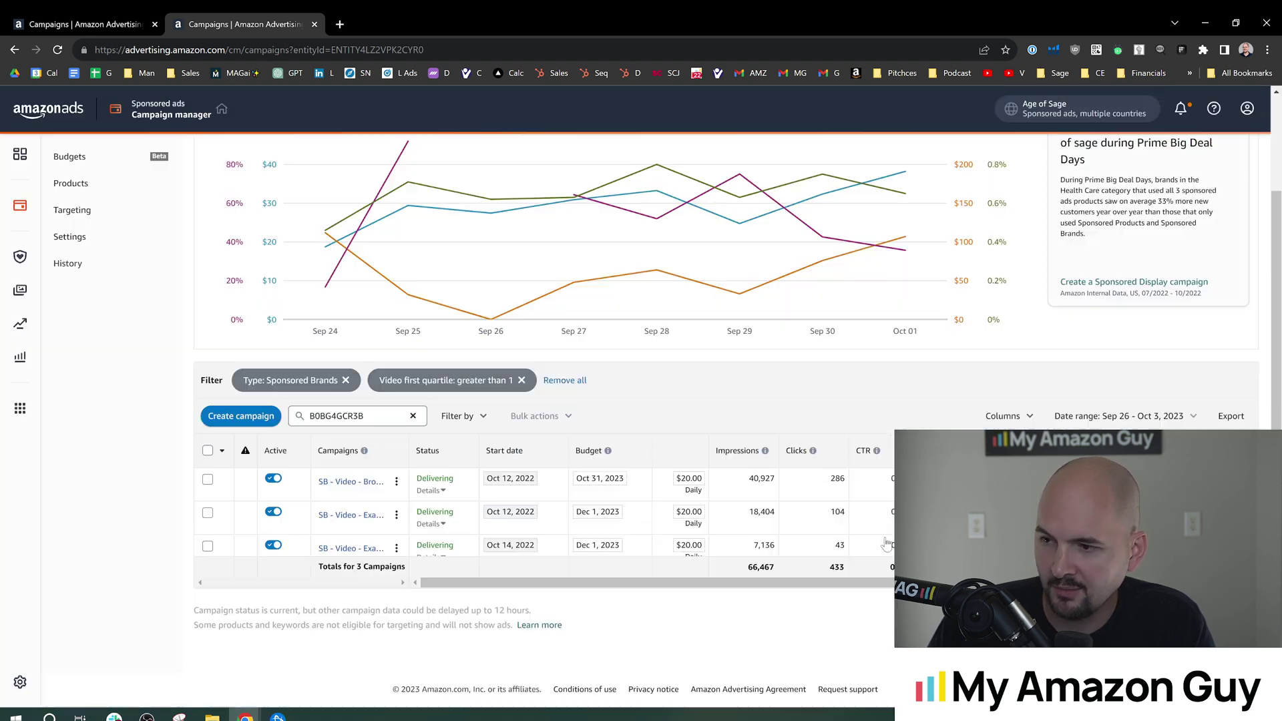
click(600, 482)
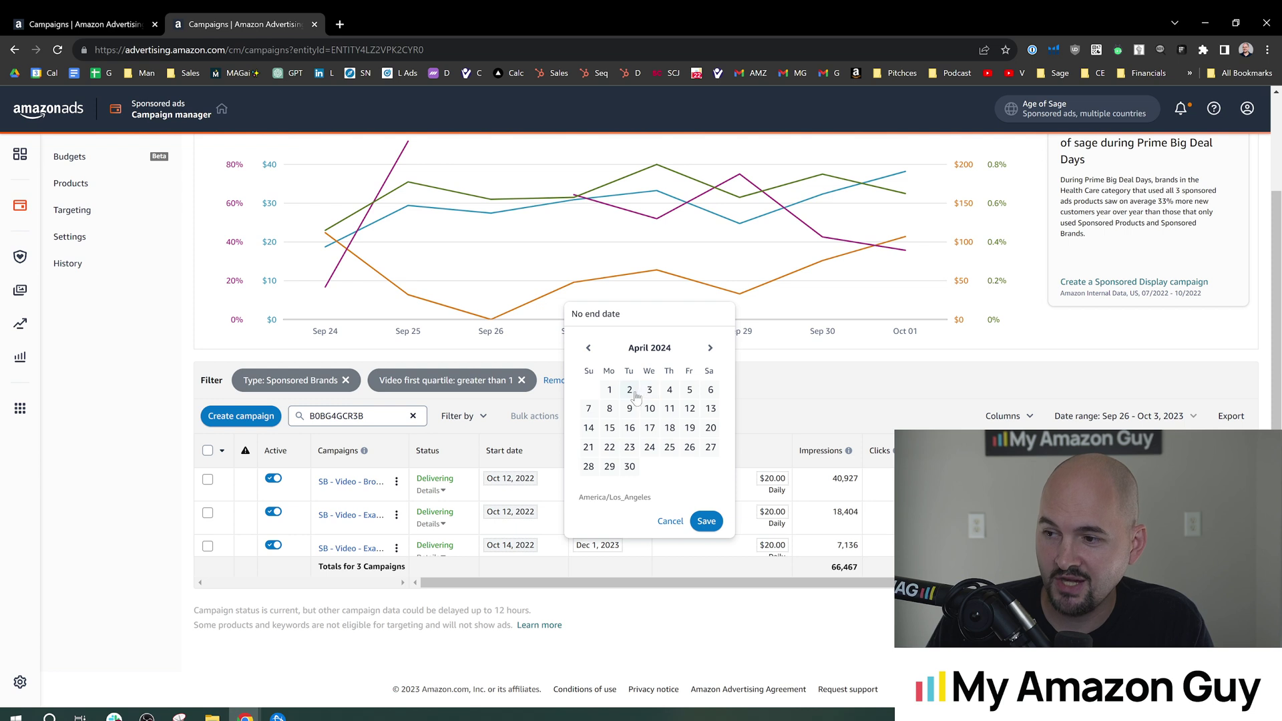
click(745, 359)
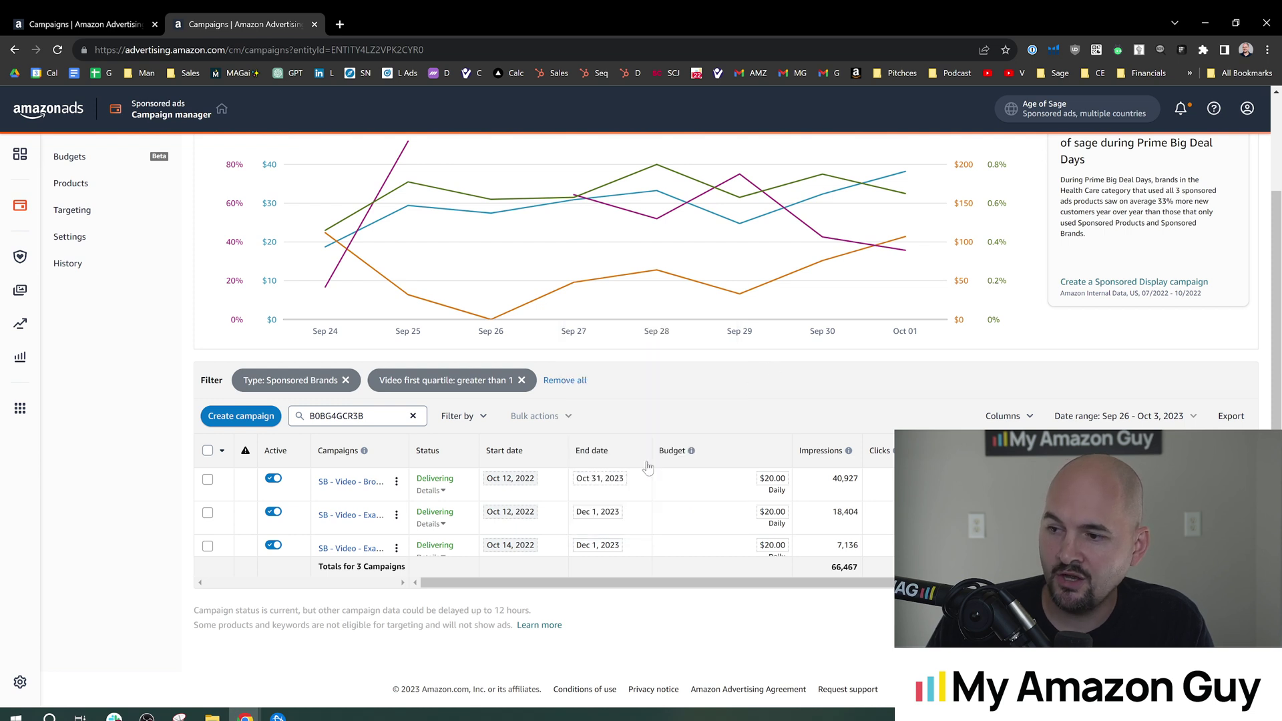
click(600, 482)
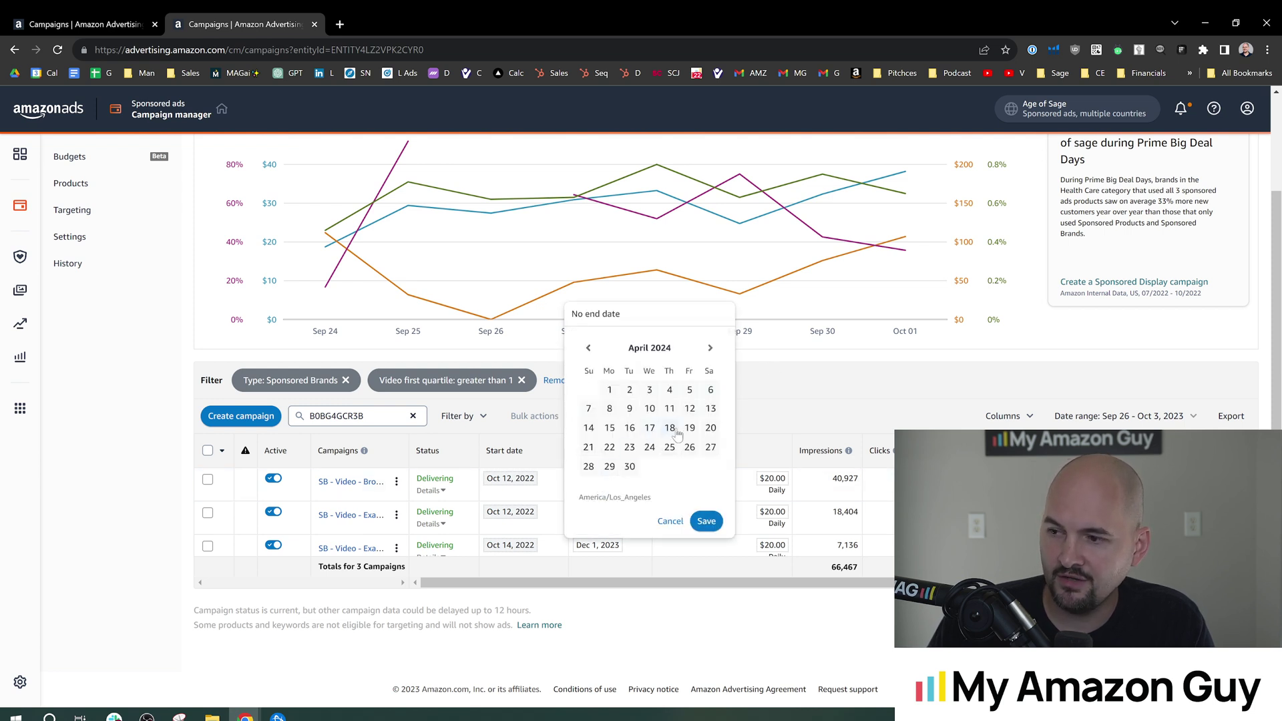
click(768, 428)
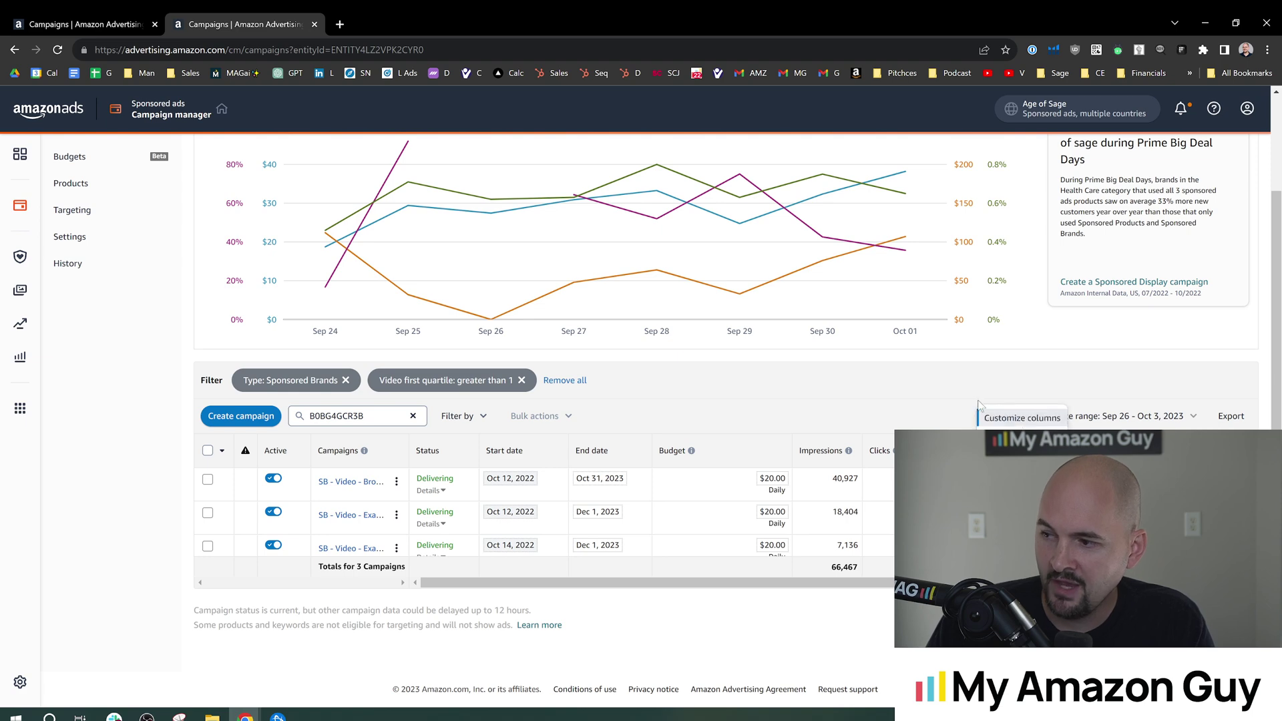
click(1031, 425)
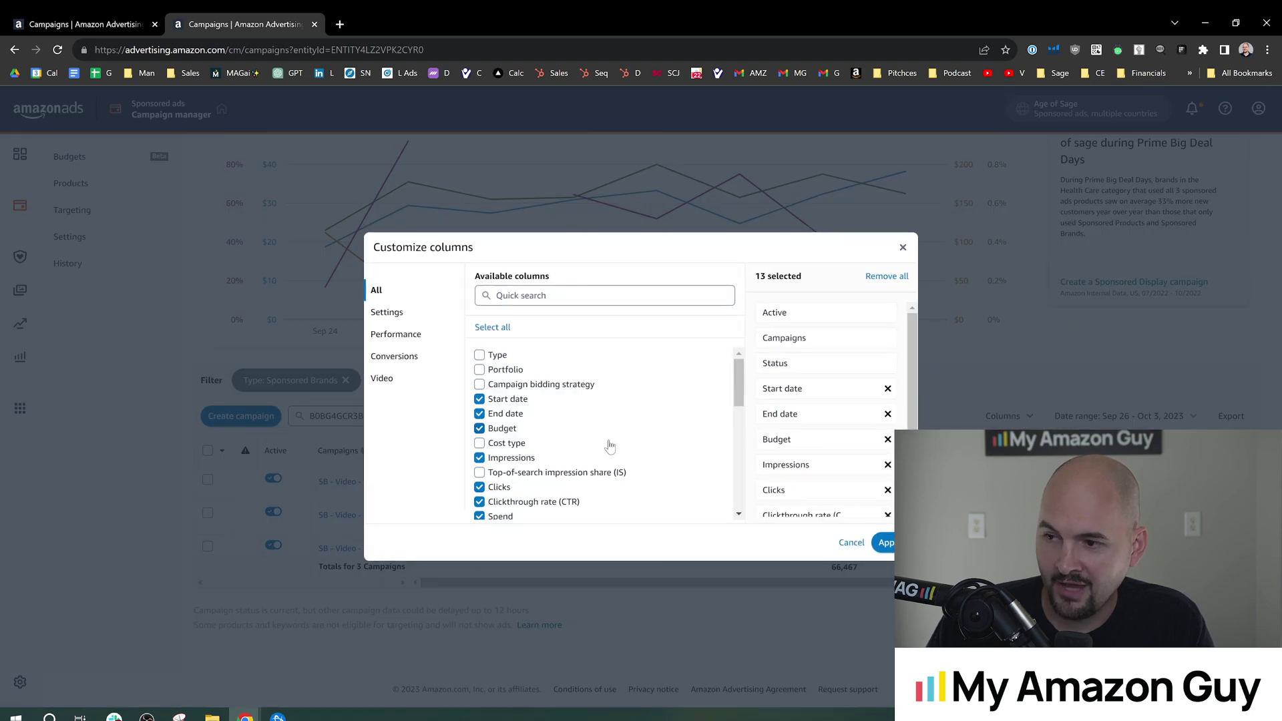
click(512, 416)
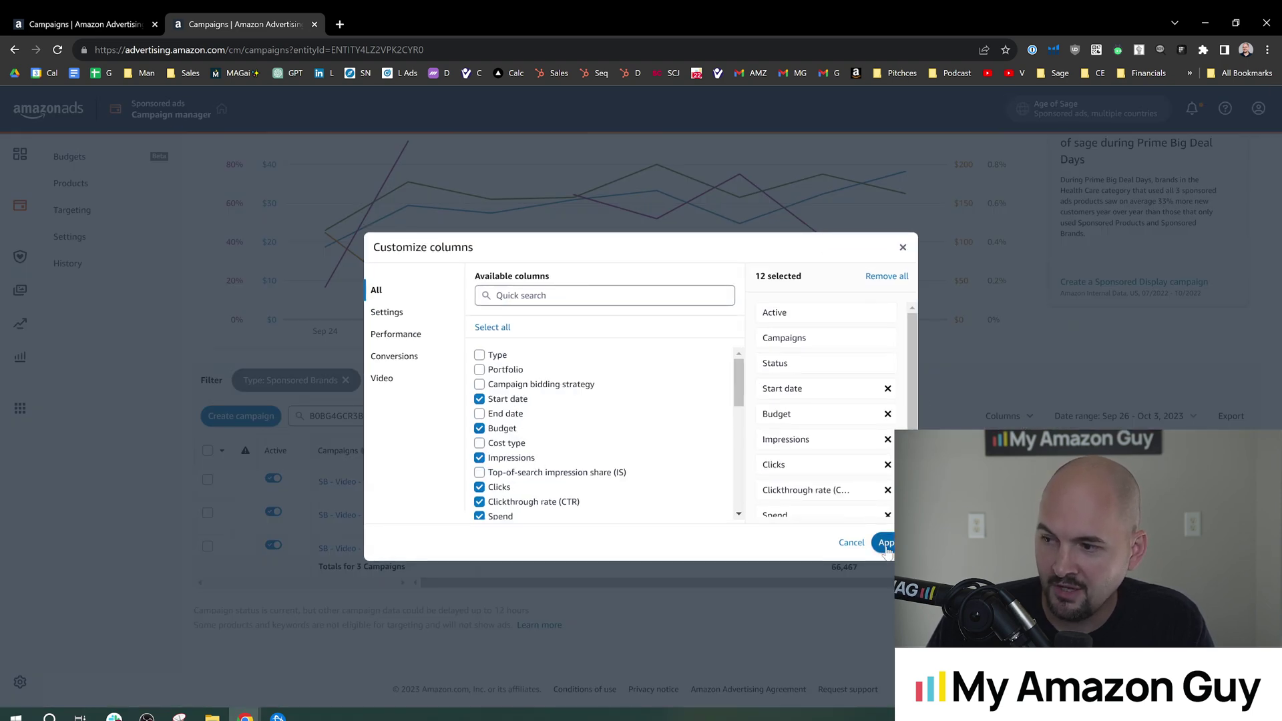
click(885, 542)
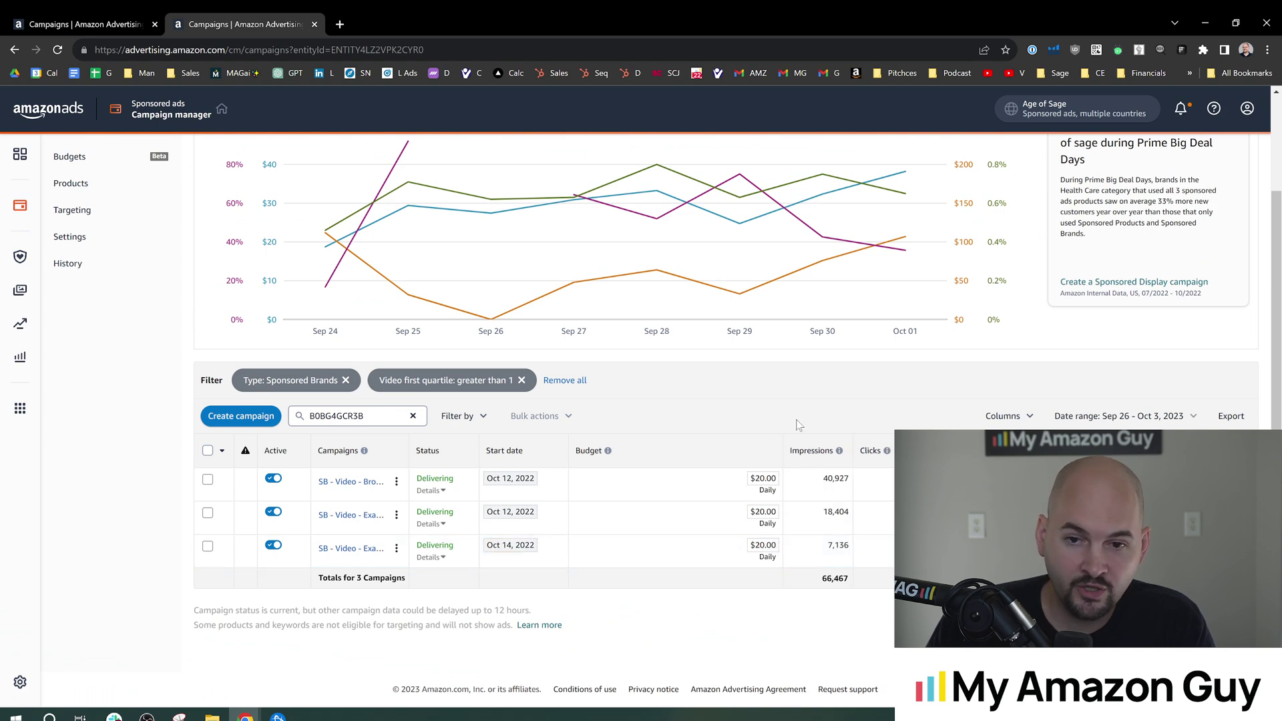